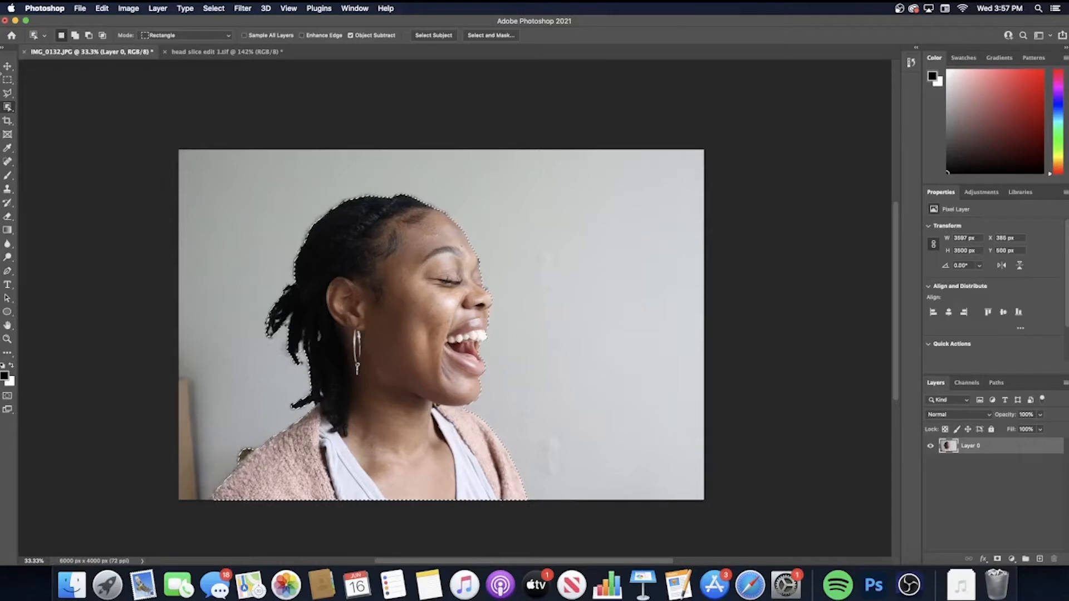
Move the selected woman from IMG_0132.JPG into the head slice edit 1.tif document as a new layer.
left_click(12, 67)
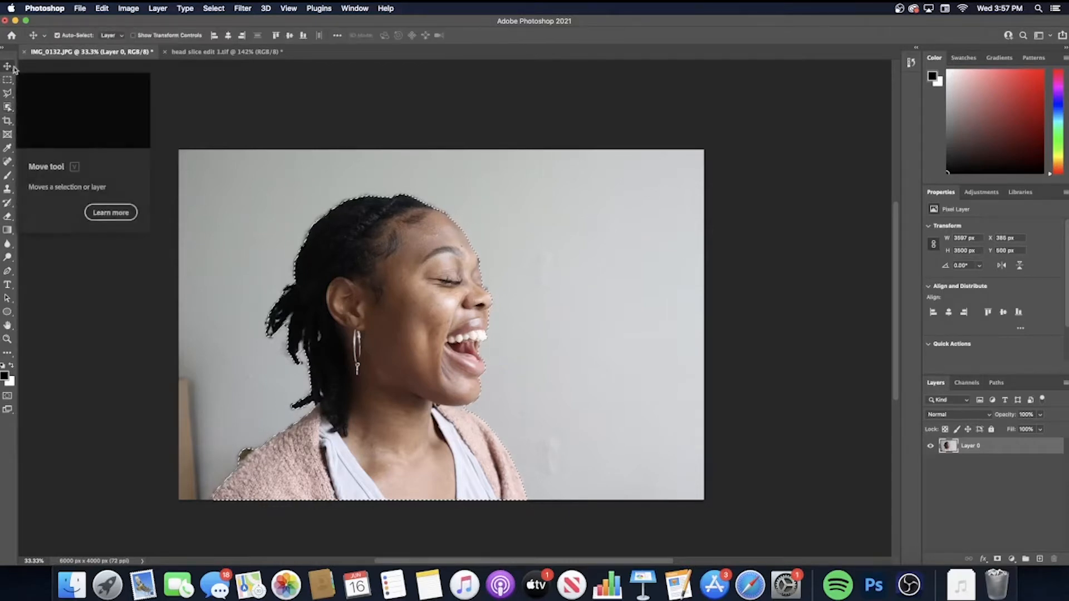
left_click(199, 54)
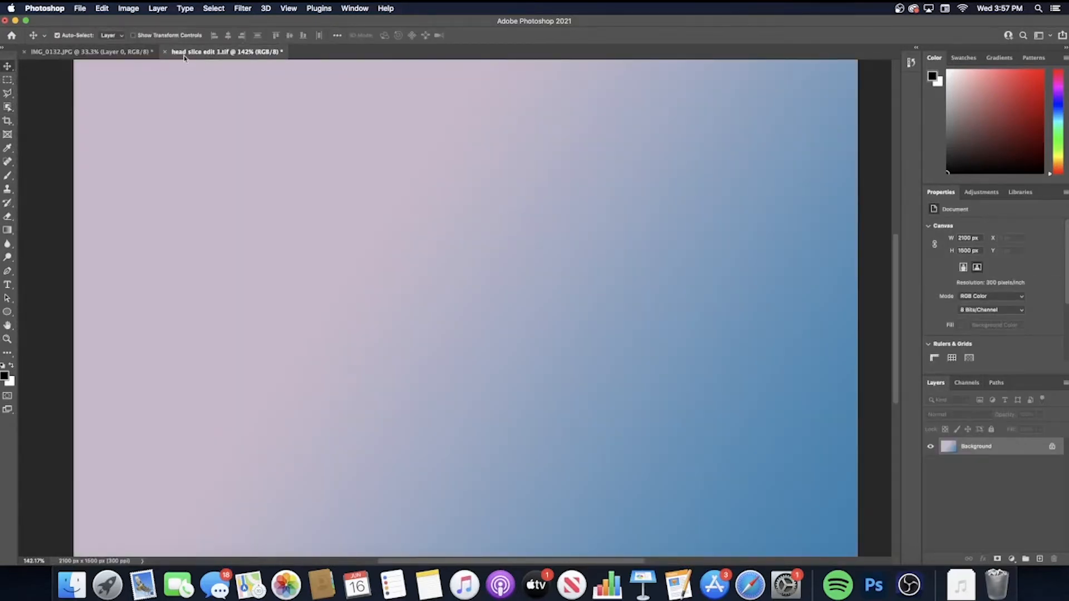
left_click(7, 339)
left_click_drag(406, 317, 381, 321)
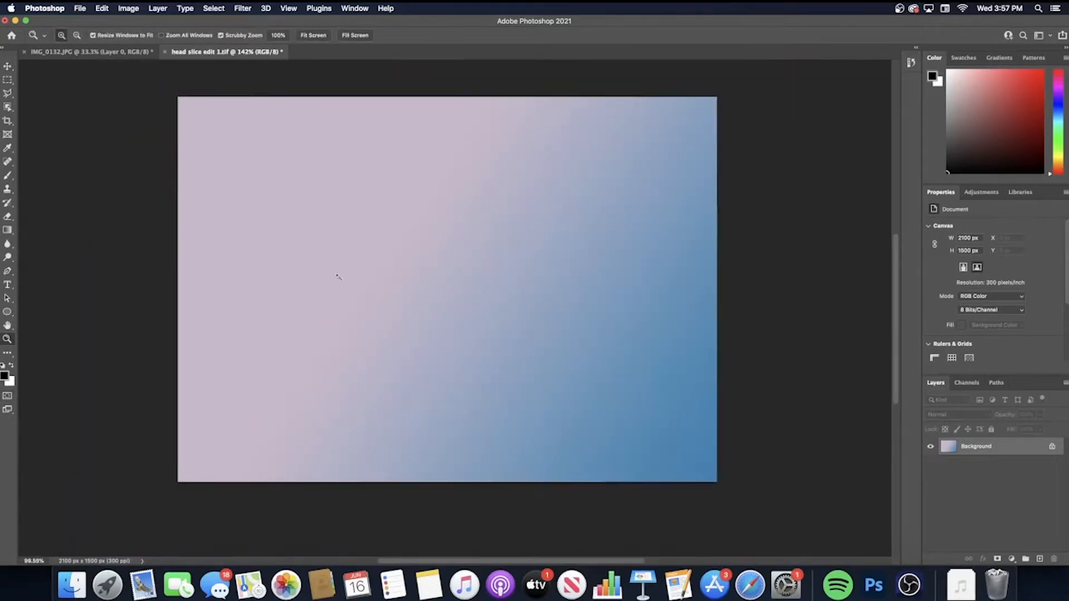
left_click(89, 52)
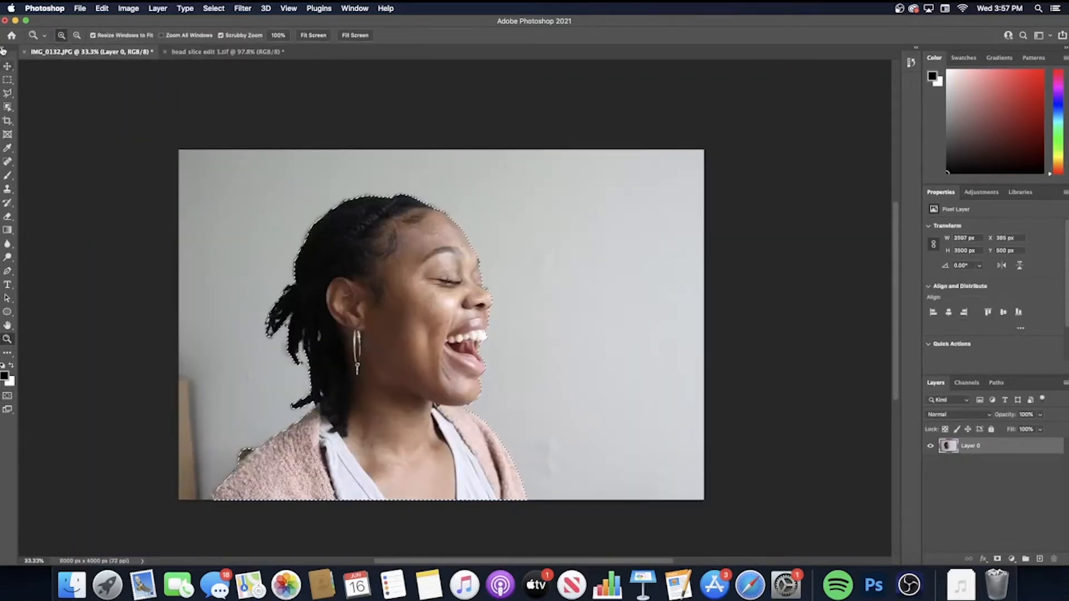
key("v")
mouse_move(404, 293)
left_mouse_down()
mouse_move(238, 40)
mouse_move(508, 289)
mouse_move(418, 302)
left_mouse_up()
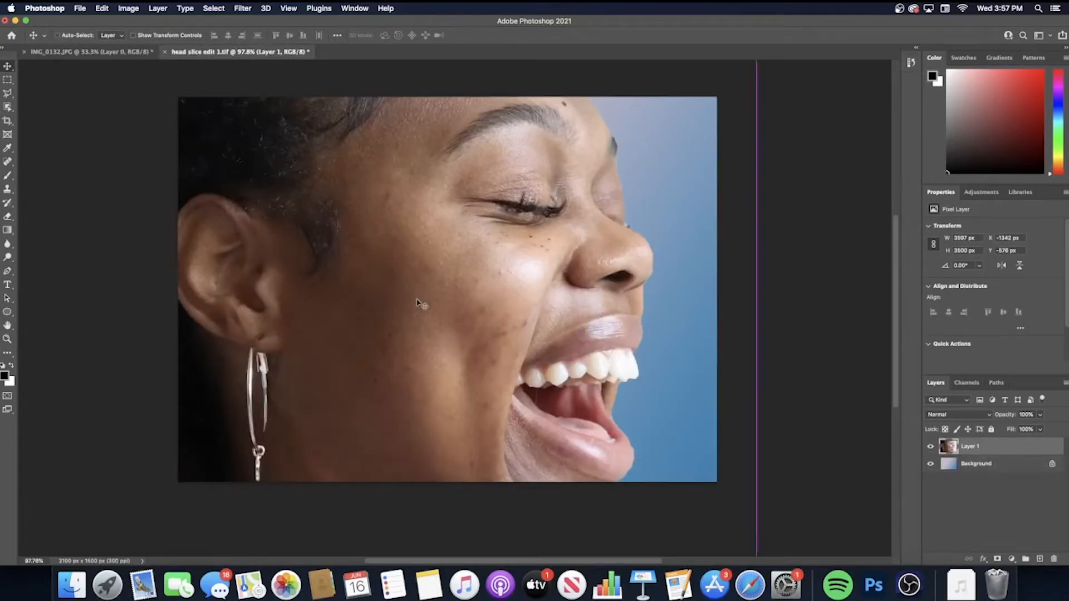
Scale the woman down to about 37% and place her centrally along the canvas's bottom edge, at about X 340 px.
key("super+t")
left_click_drag(757, 400, 553, 315)
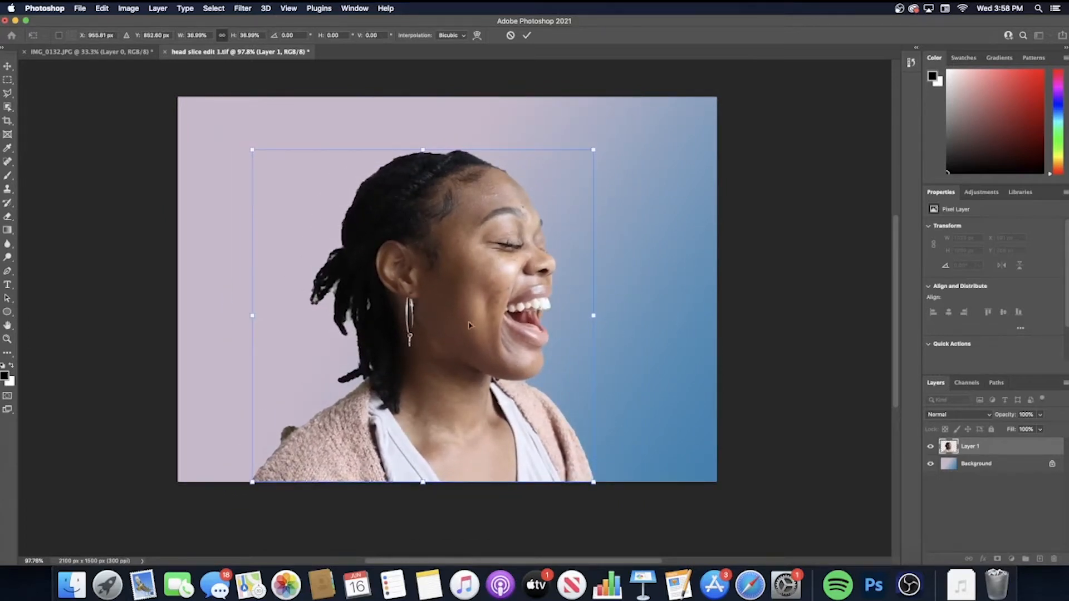
left_click_drag(469, 325, 486, 326)
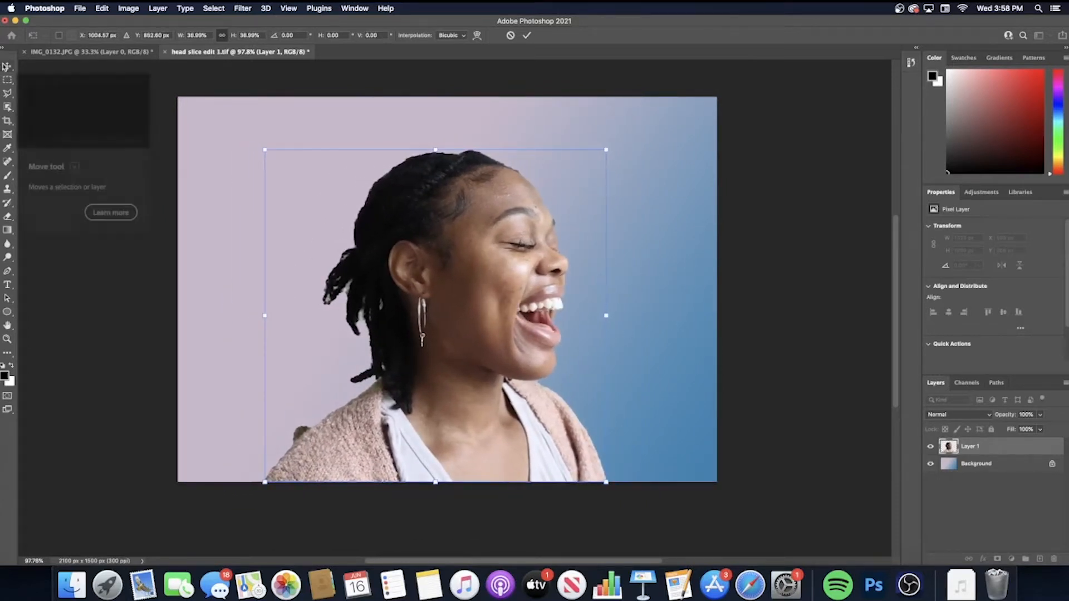
left_click(527, 35)
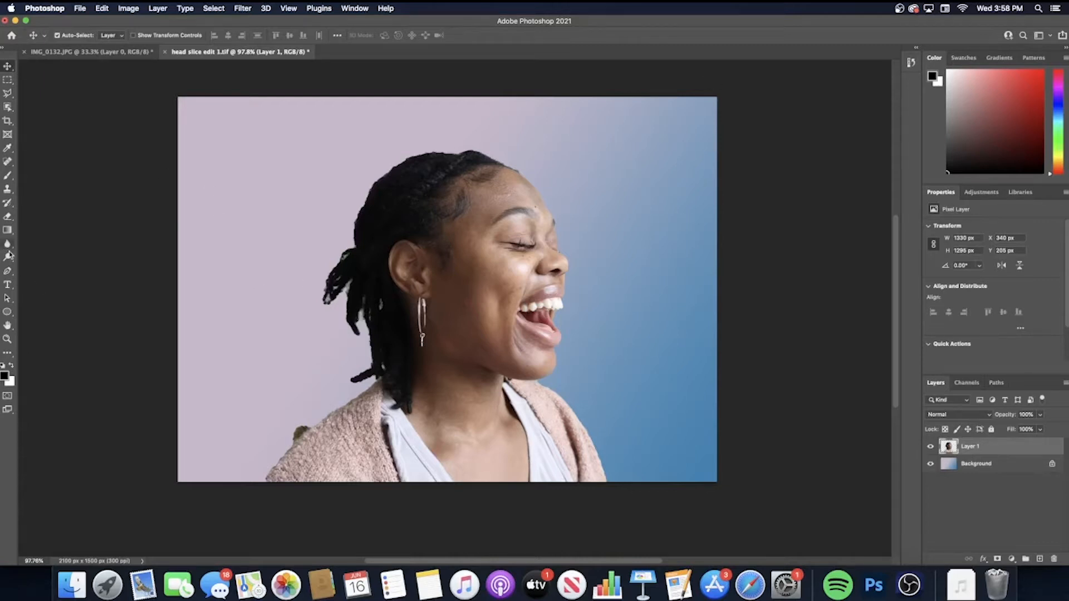
Draw a white ellipse about 819 by 146 px across the face below the eyes and rotate it about 6.7° clockwise.
left_click(8, 313)
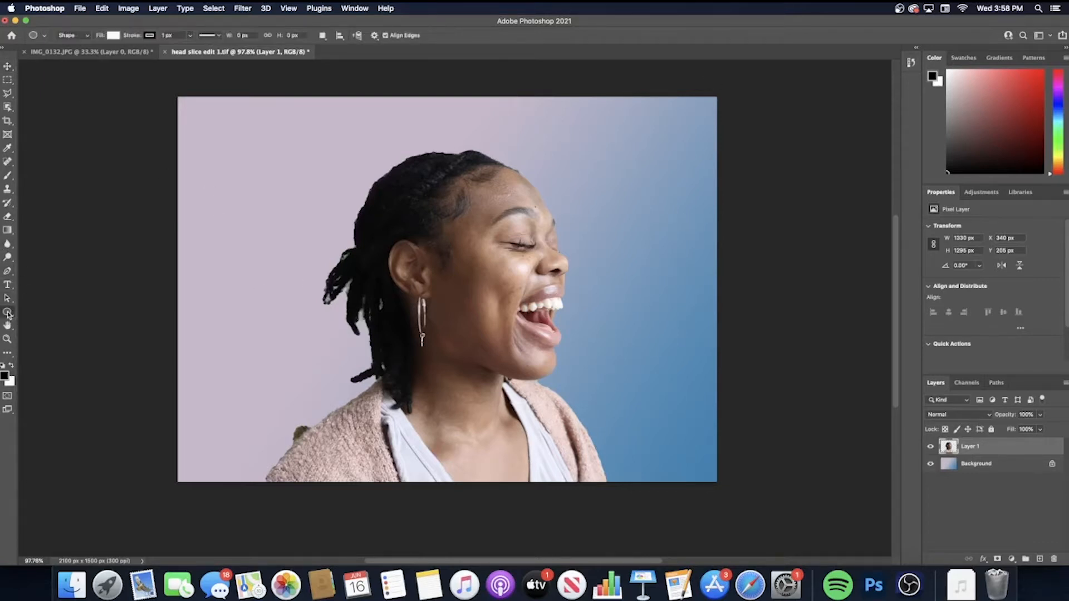
left_click_drag(358, 246, 568, 286)
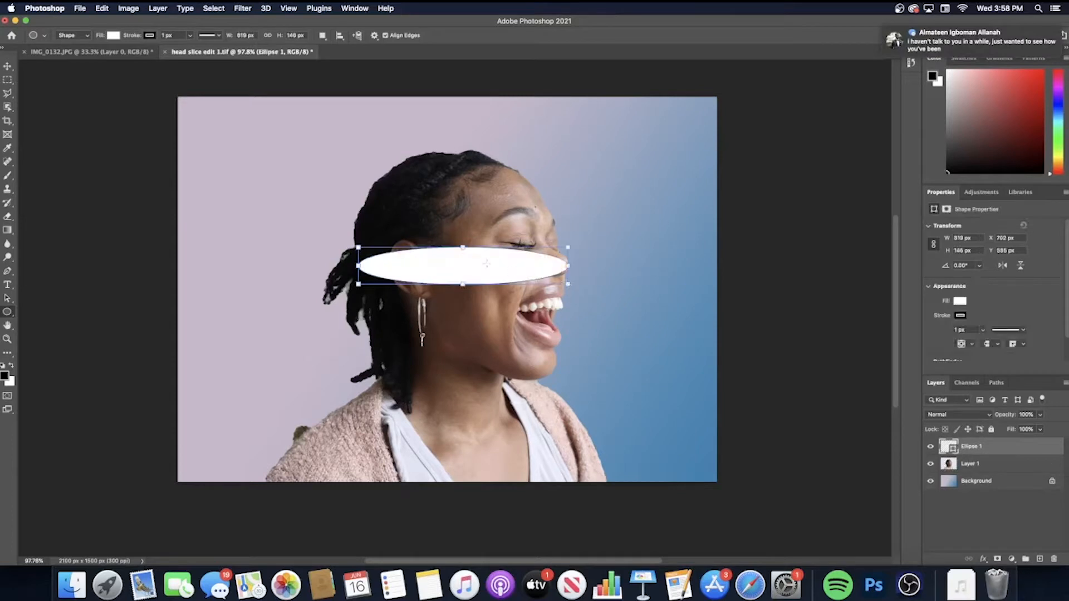
left_click(7, 66)
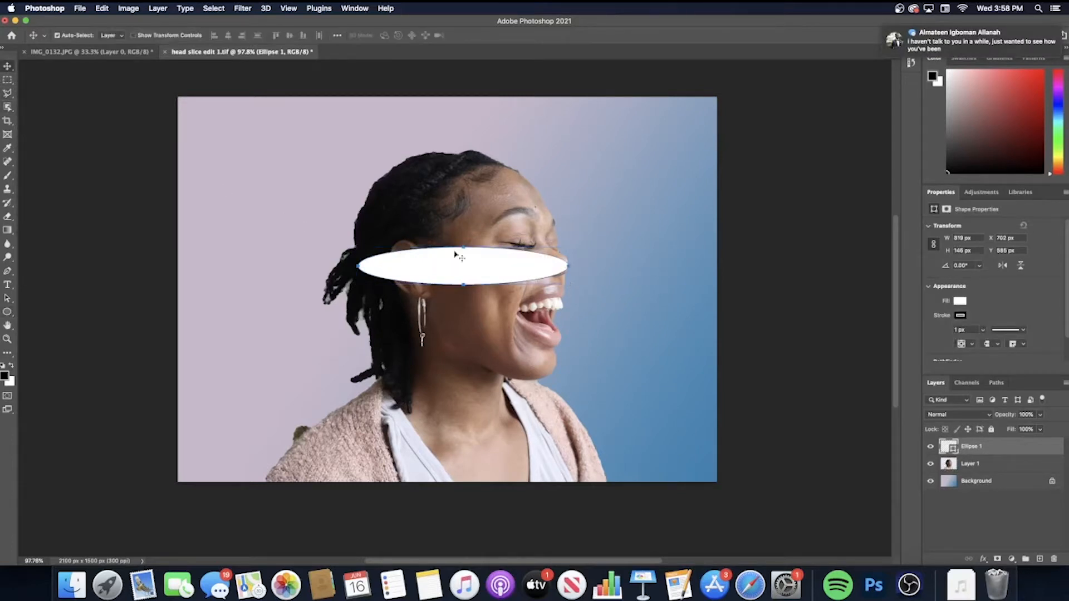
left_click_drag(464, 260, 468, 257)
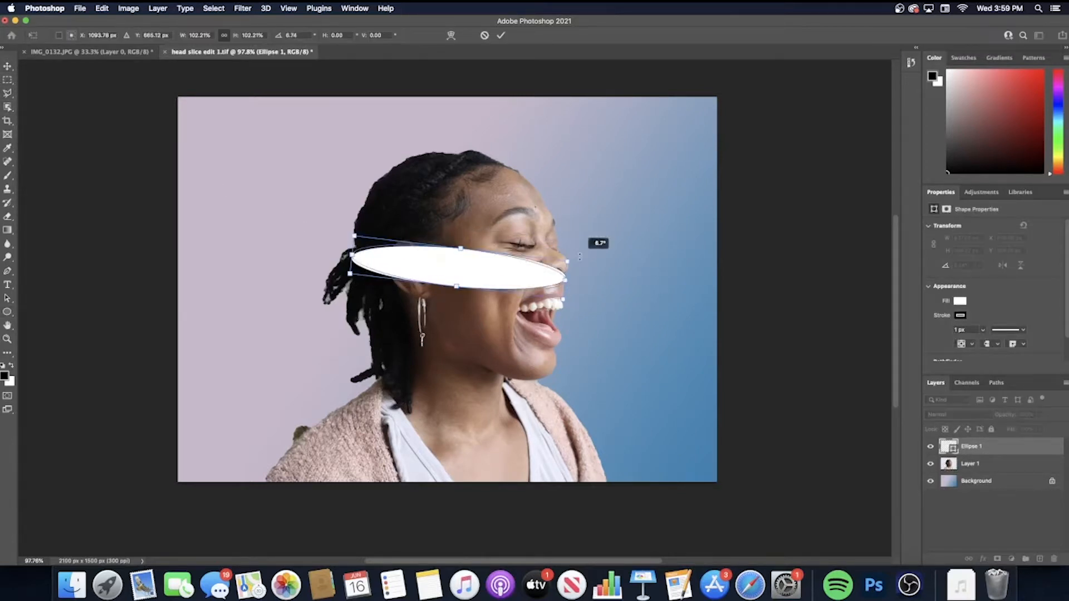
left_click_drag(579, 257, 581, 258)
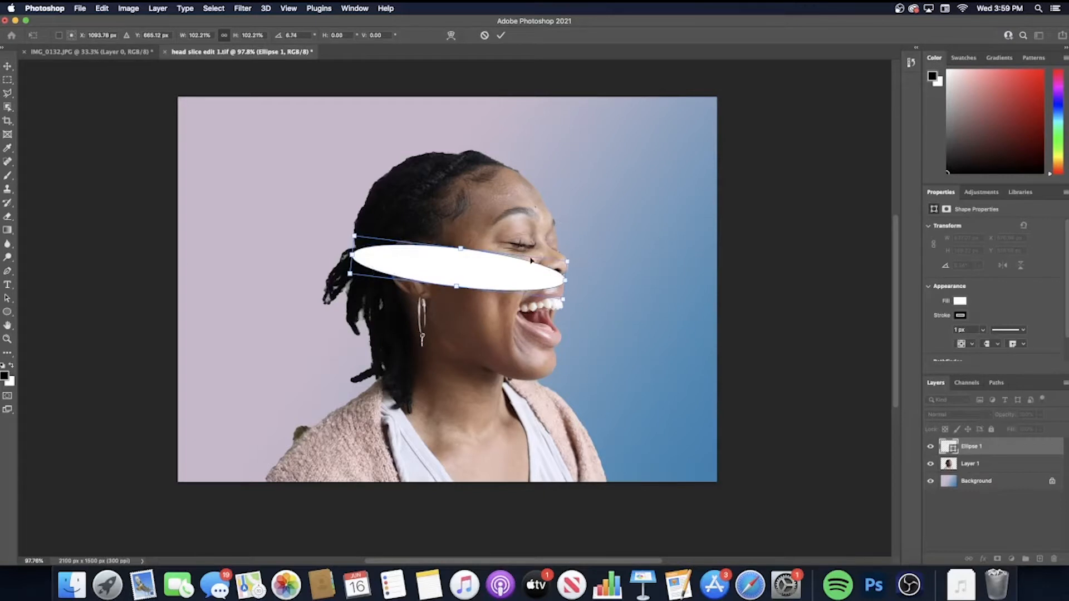
left_click(501, 35)
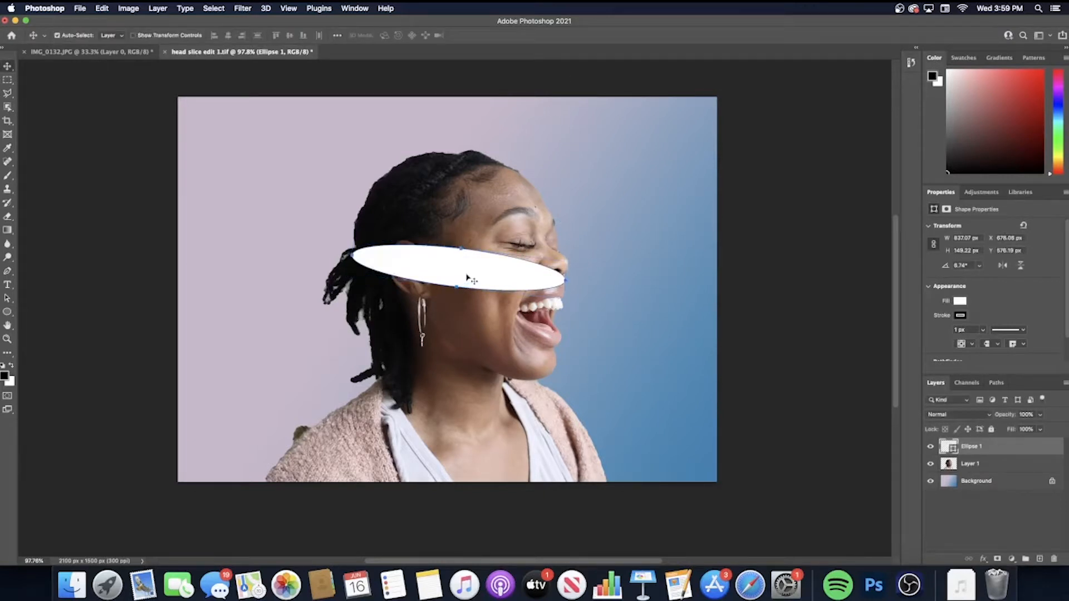
Move the ellipse up slightly and shrink it to about 827 by 147 px so it spans from hair to nose.
left_click_drag(466, 276, 432, 254)
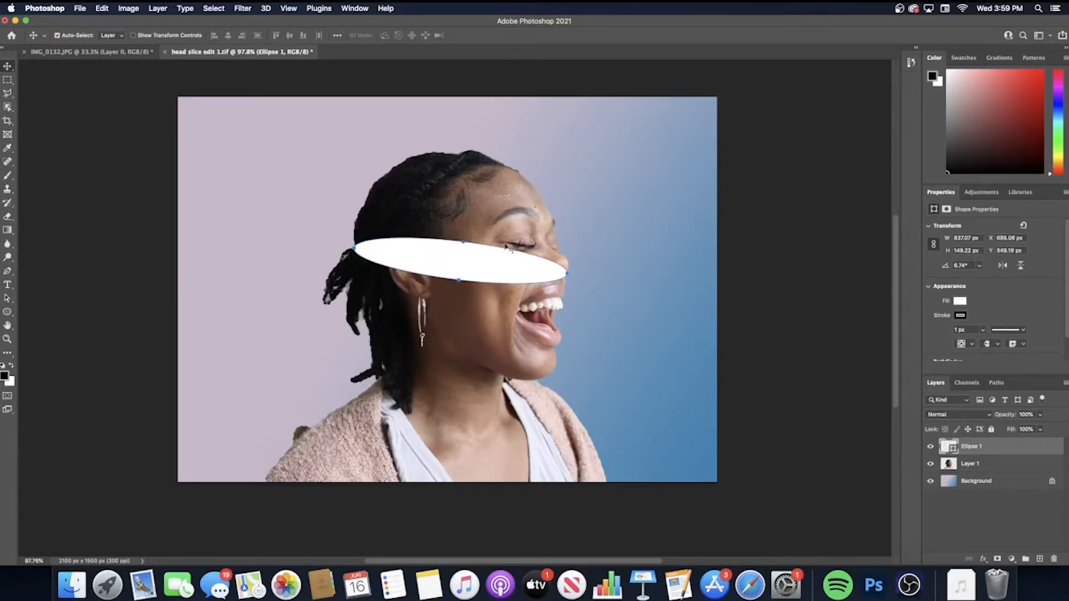
left_click(526, 239)
left_click(447, 270)
key("super+t")
scroll(645, 268, "left", 4)
scroll(675, 268, "right", 2)
scroll(676, 269, "right", 1)
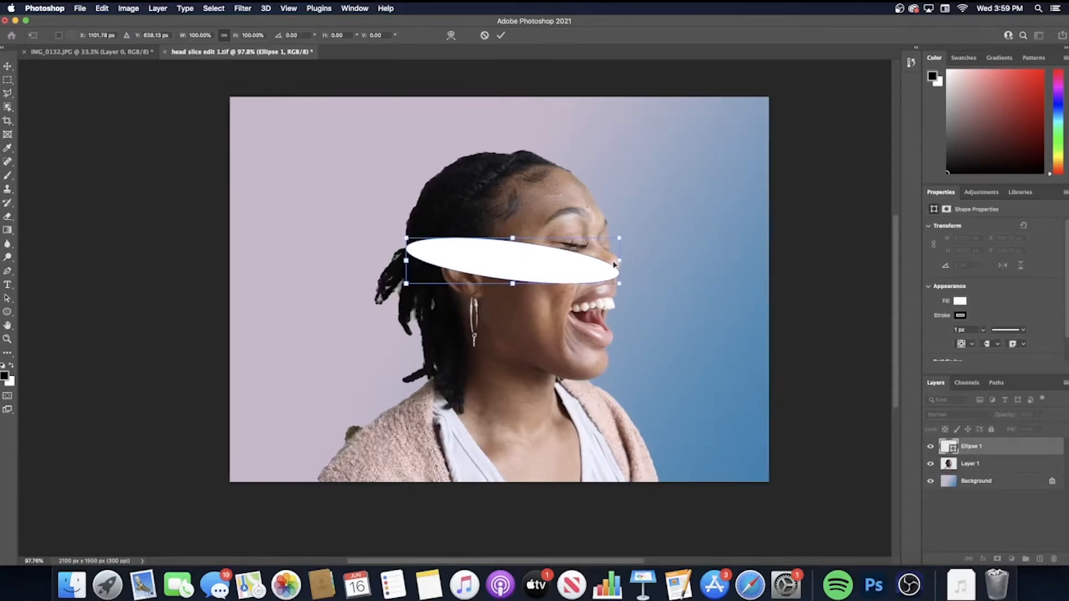
left_click_drag(621, 260, 617, 261)
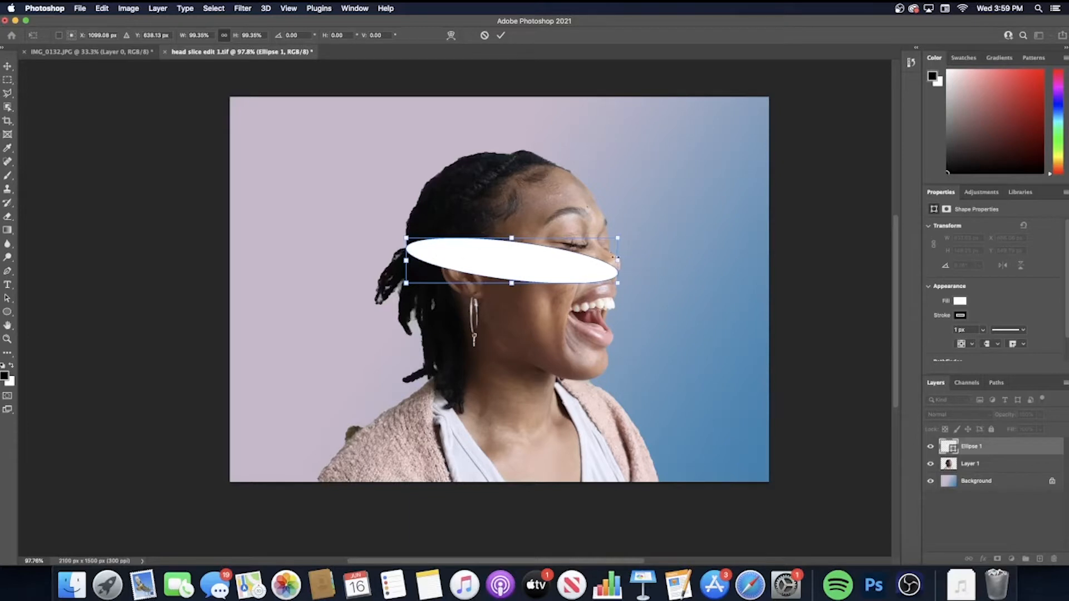
left_click_drag(617, 260, 614, 260)
key("Return")
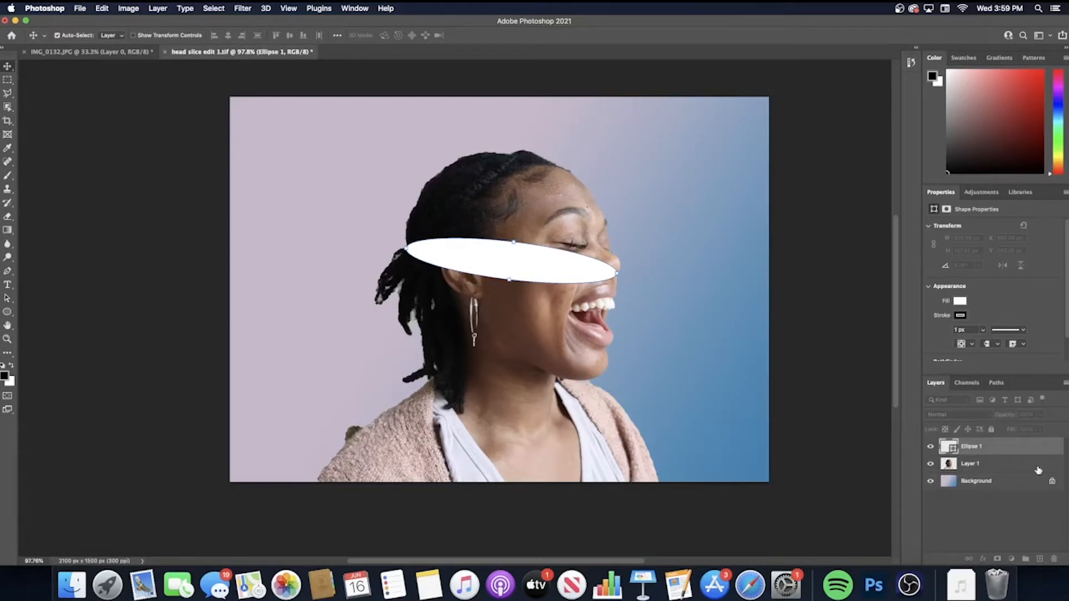
Load the ellipse's outline as a selection and try to add the head area above it with the Lasso tool.
left_click(6, 93)
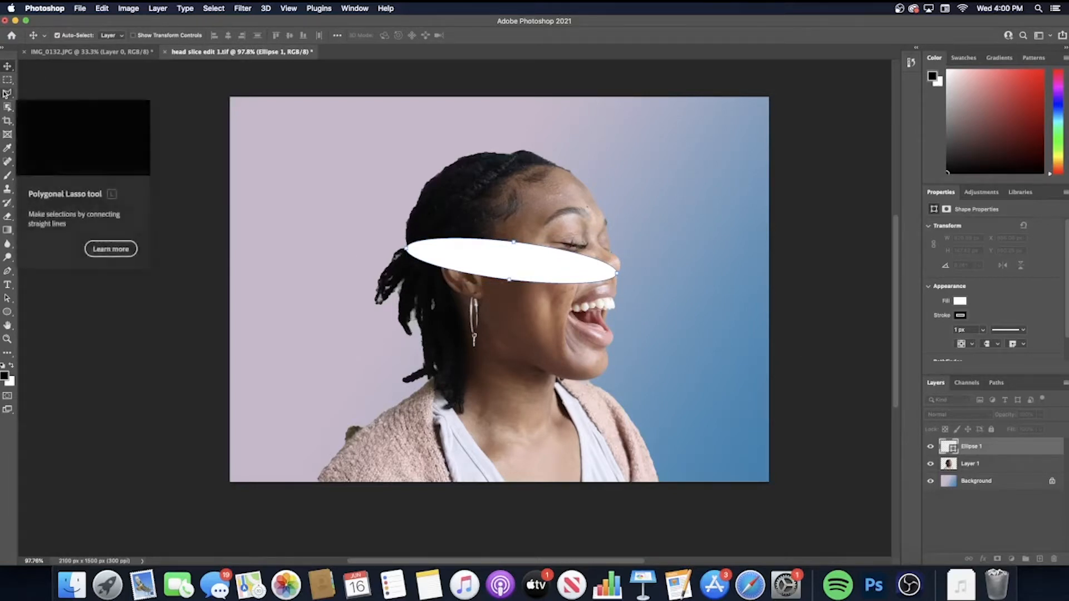
left_click(7, 94)
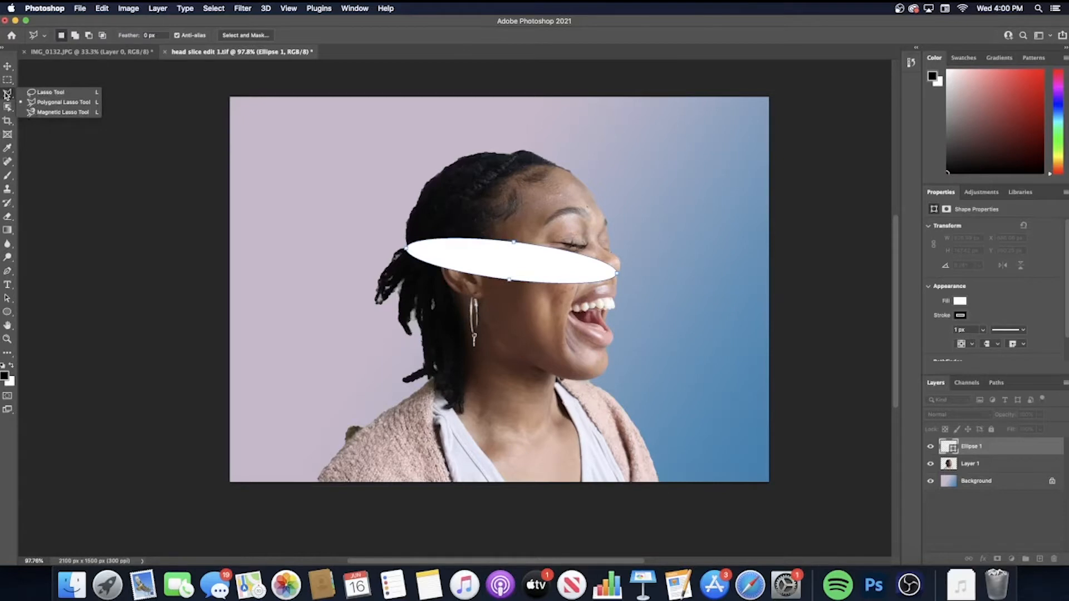
left_click(81, 94)
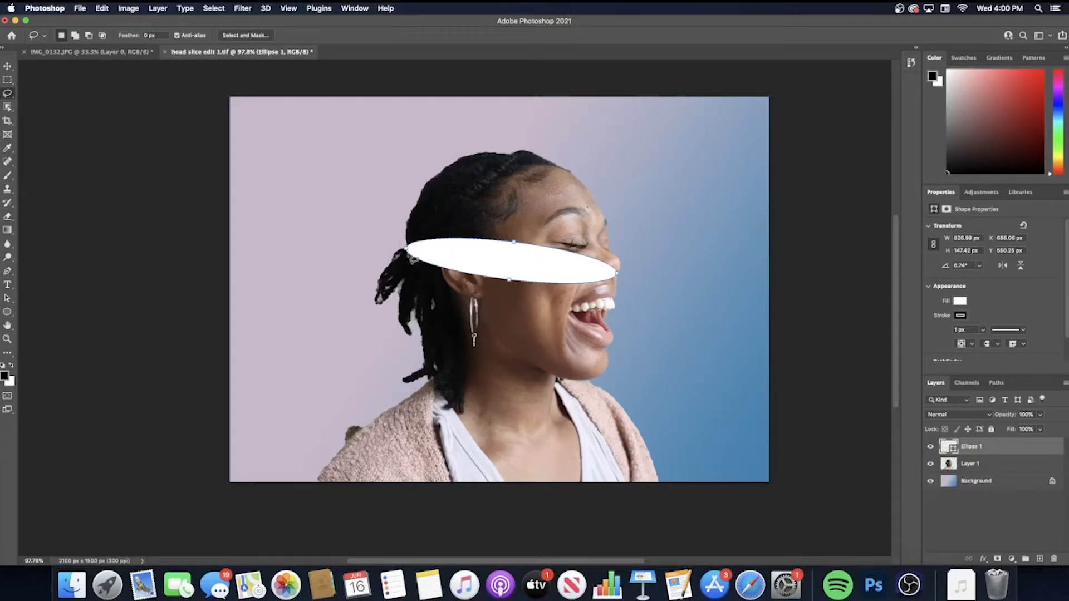
left_click(980, 498)
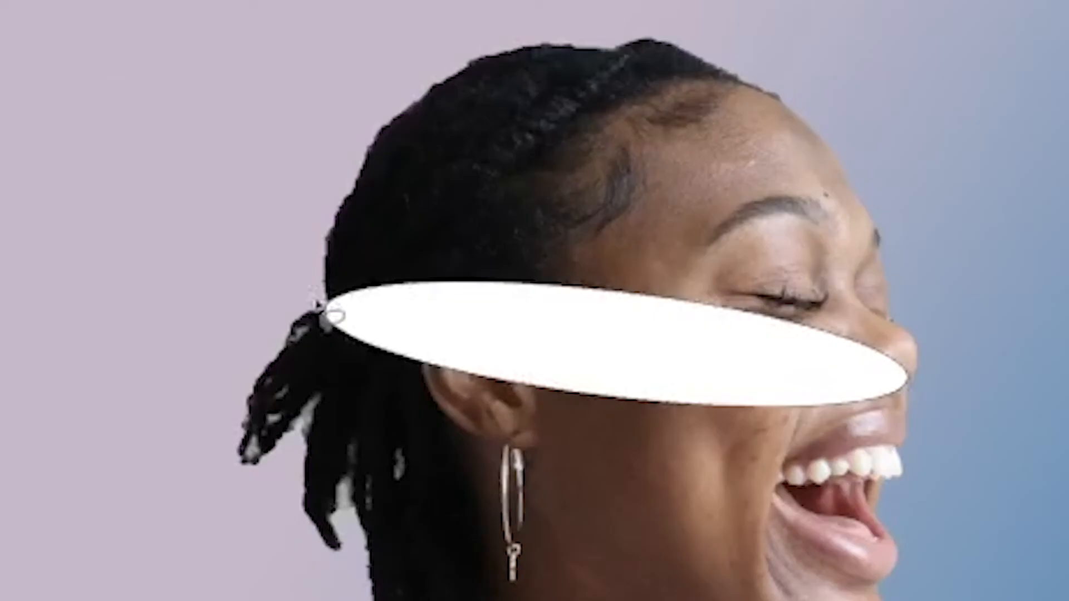
mouse_move(319, 305)
left_mouse_down()
mouse_move(292, 184)
mouse_move(316, 119)
mouse_move(336, 101)
left_mouse_up()
Add the whole head above the ellipse to the selection with a Polygonal Lasso outline running between the ellipse's two ends.
right_click(8, 94)
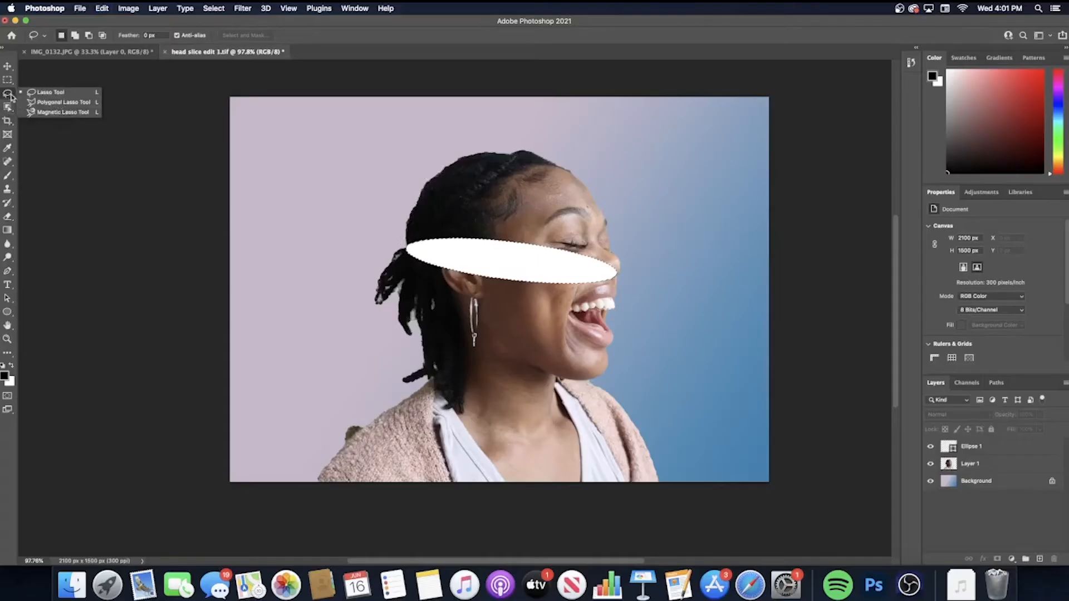
left_click(61, 103)
left_click(407, 248)
left_click(391, 226)
left_click(428, 150)
left_click(490, 126)
left_click(602, 162)
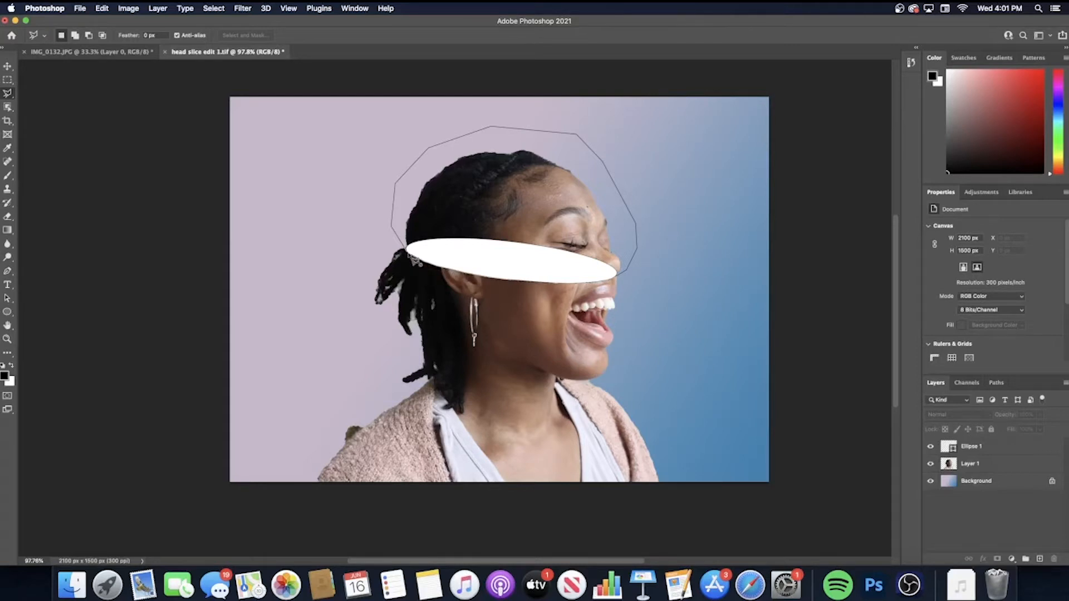
left_click(412, 258)
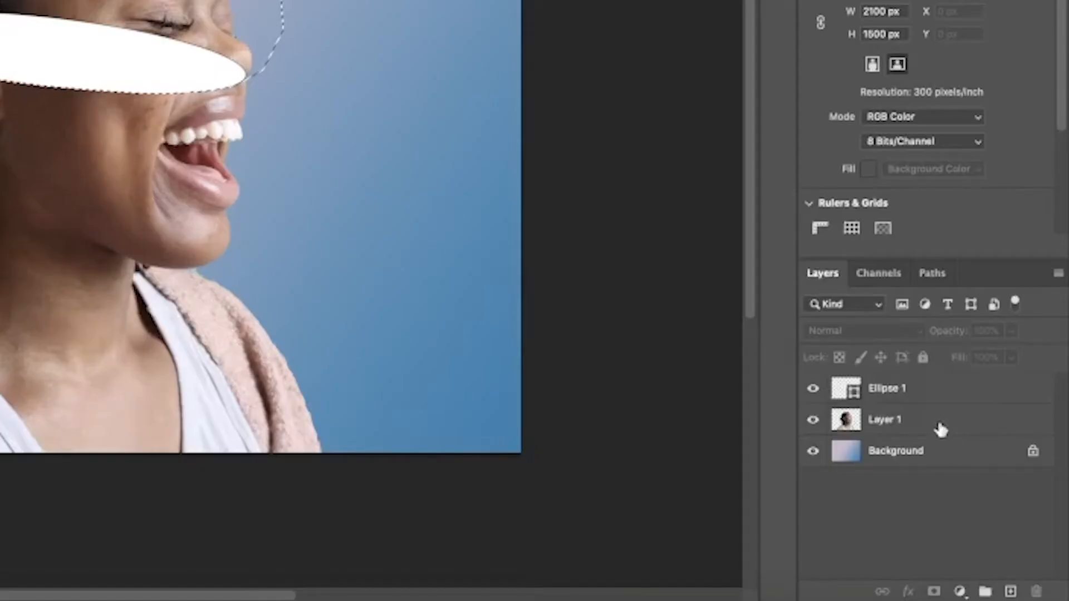
Add a layer mask to Layer 1 from the selection and duplicate the masked layer.
left_click(1001, 468)
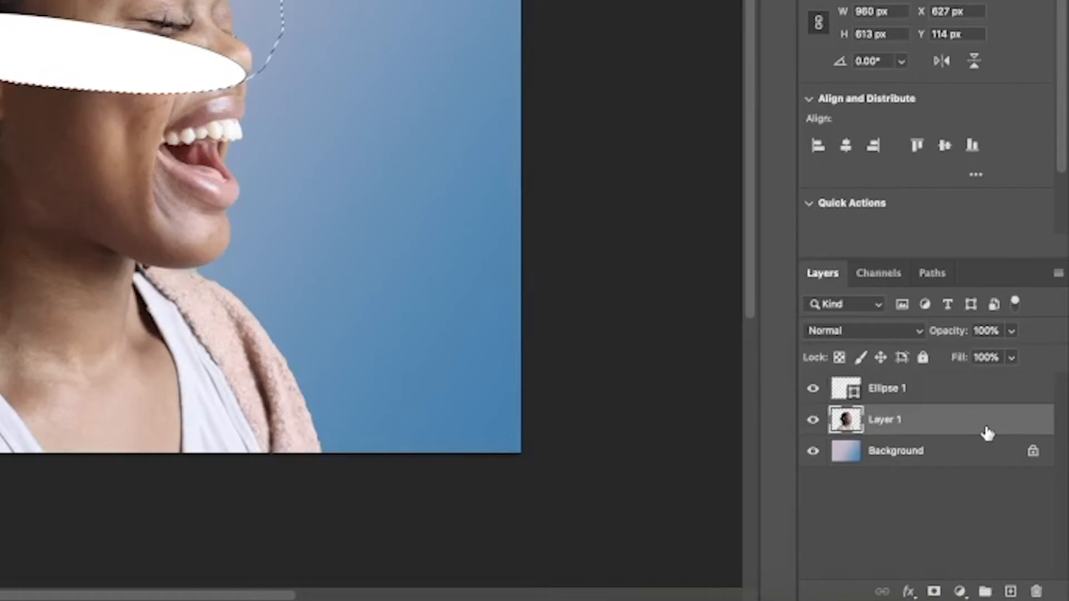
left_click(934, 592)
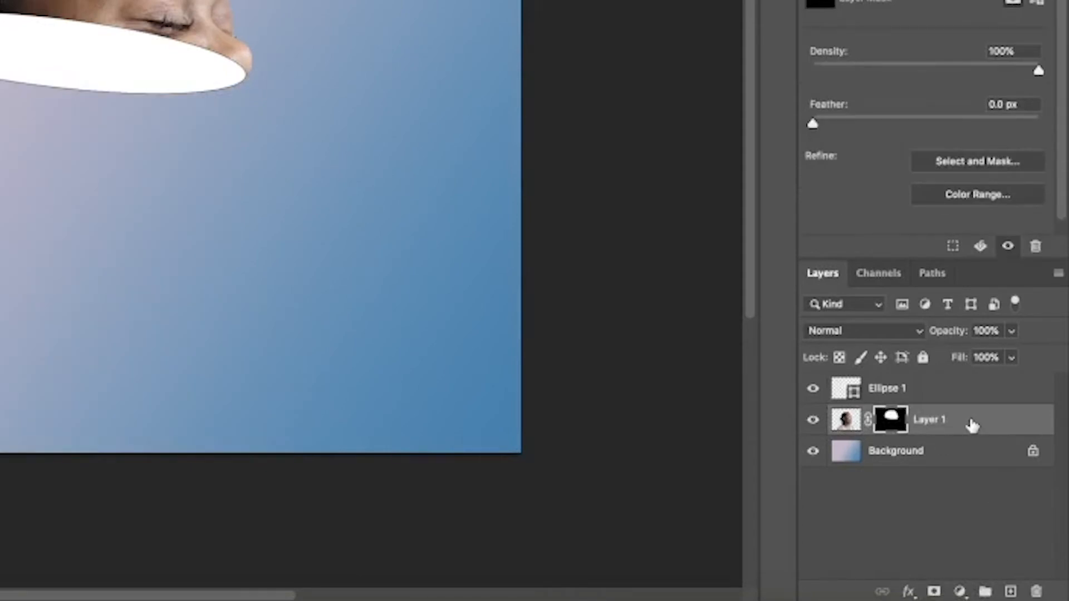
key("ctrl+j")
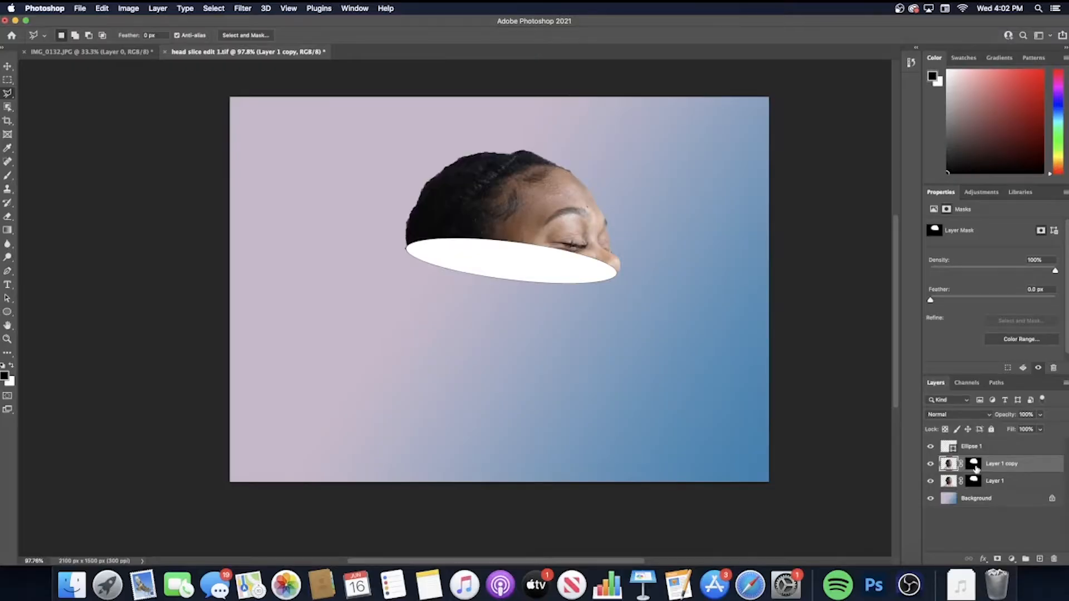
right_click(897, 429)
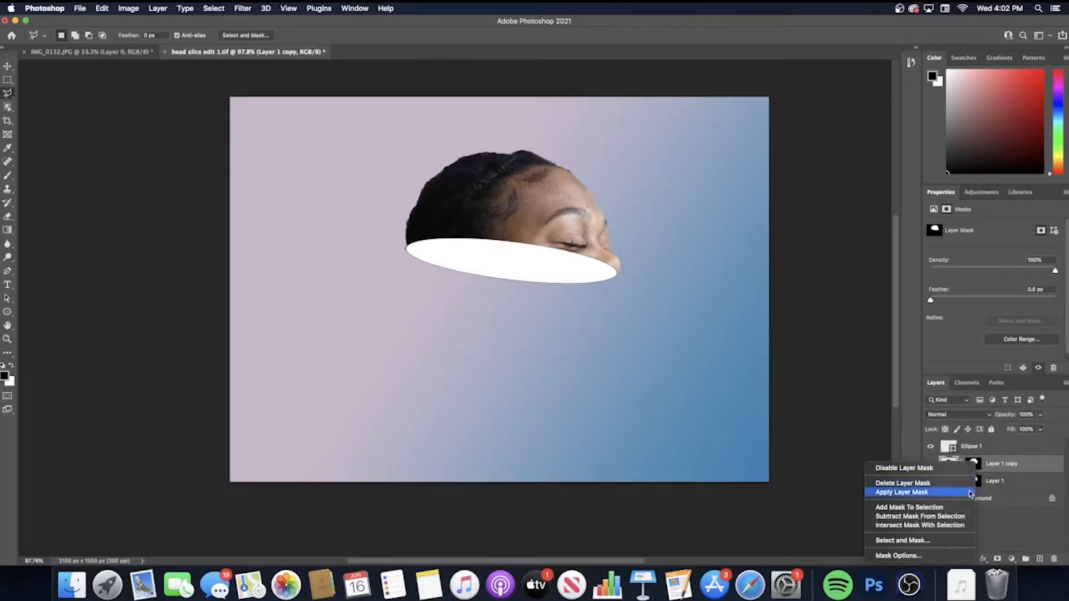
left_click(913, 556)
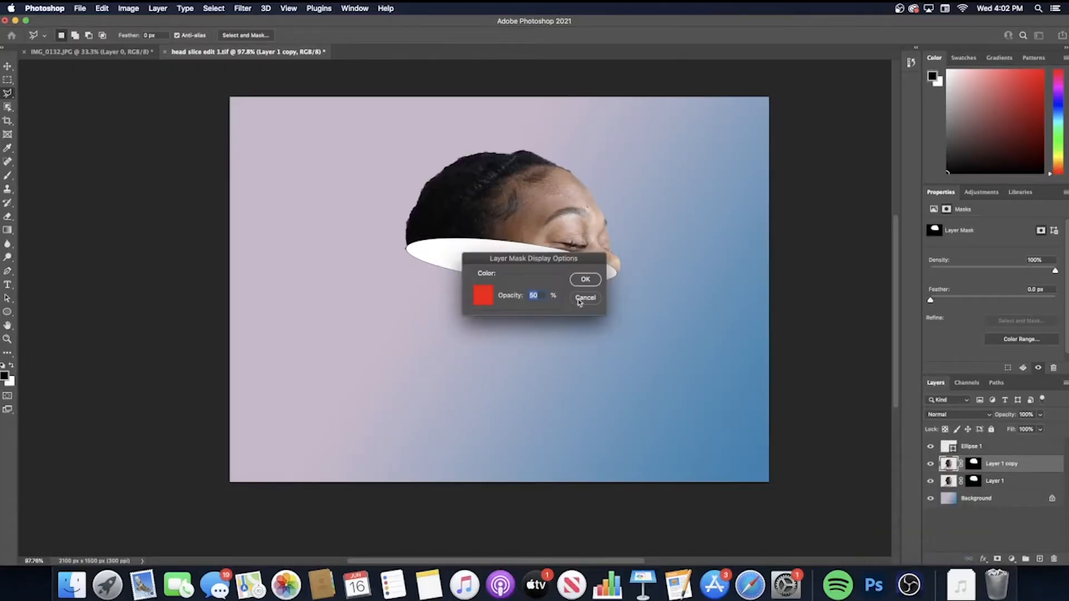
left_click(582, 299)
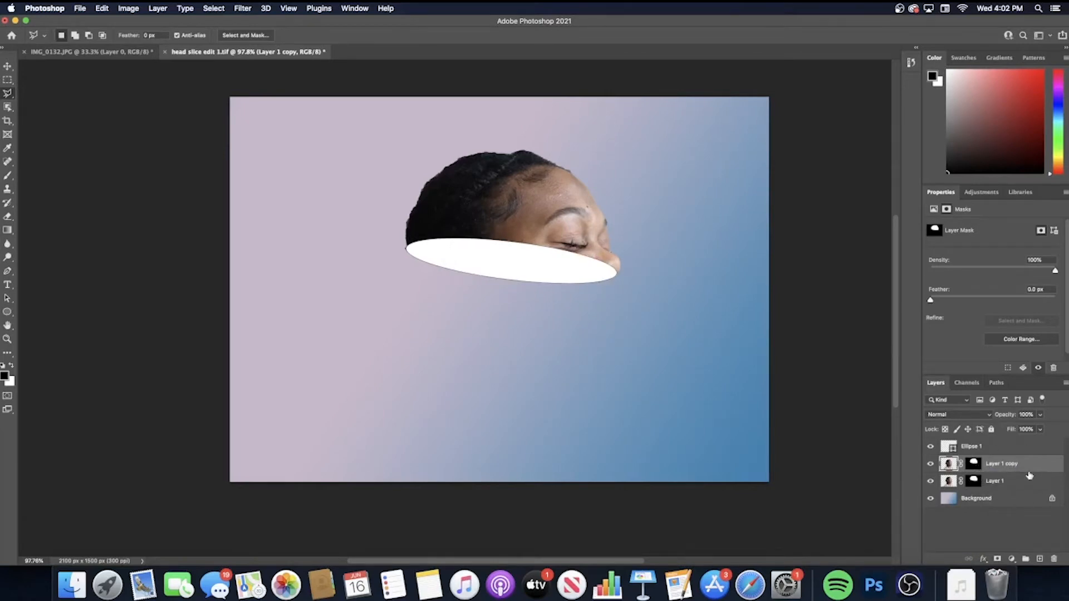
Invert the layer mask of Layer 1 copy and move the Ellipse 1 layer between Layer 1 and Background.
key("super+i")
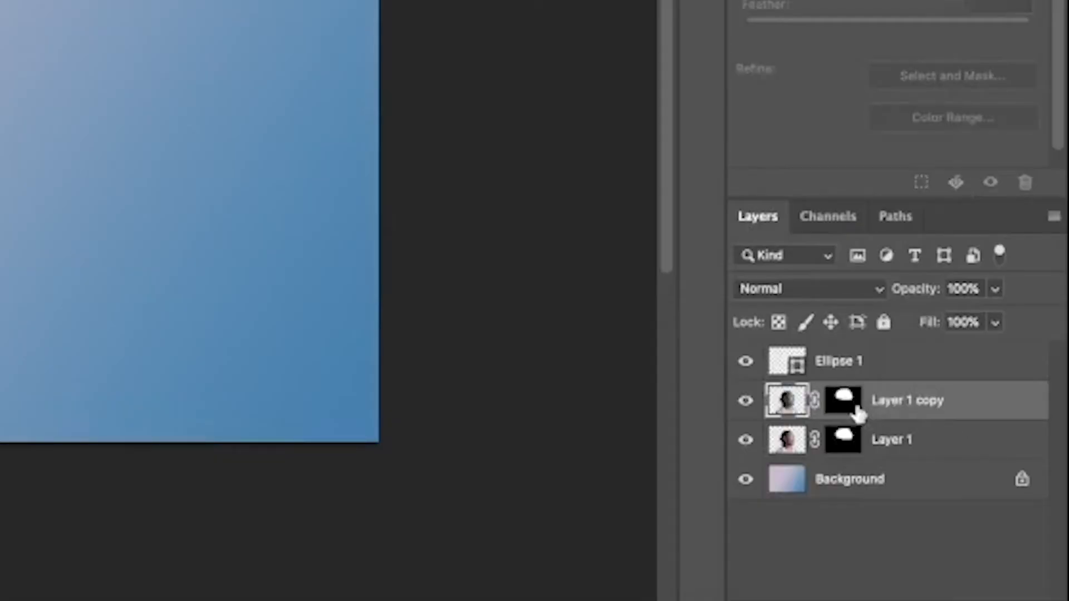
left_click(857, 412)
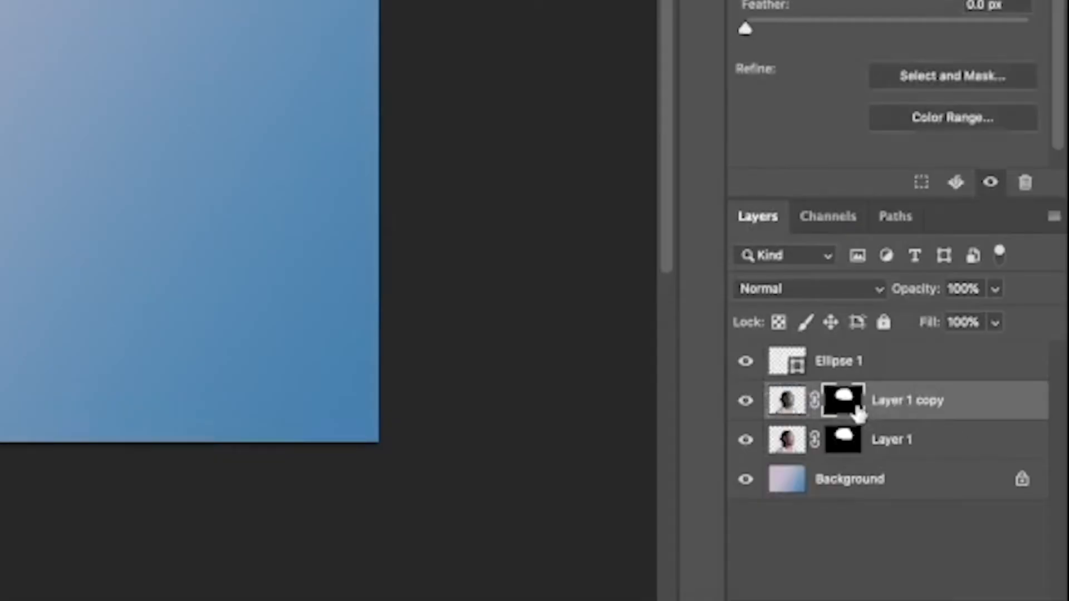
key("super+i")
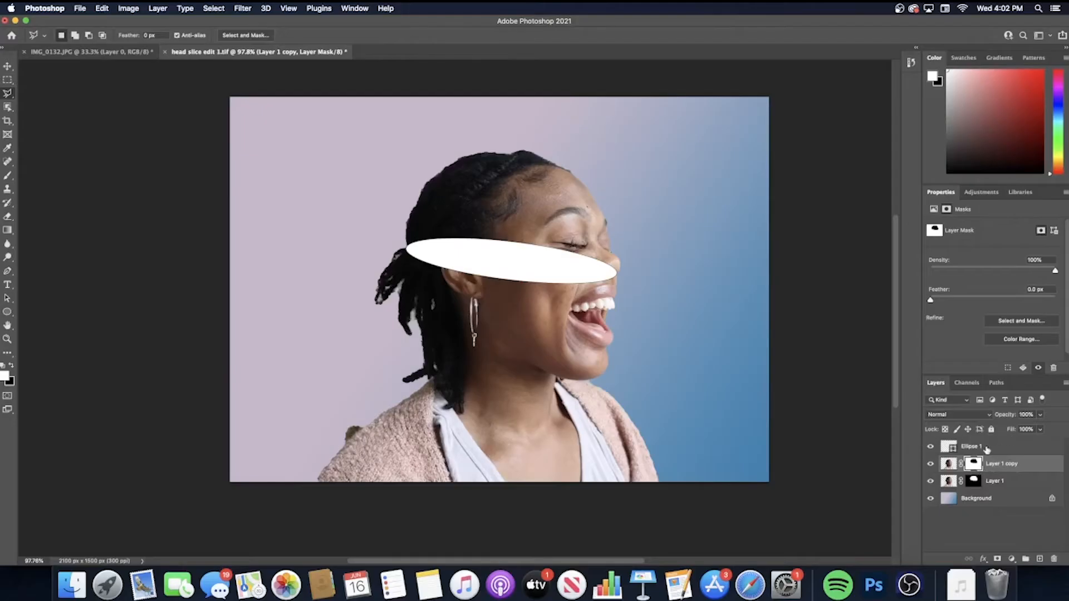
left_click_drag(987, 449, 983, 489)
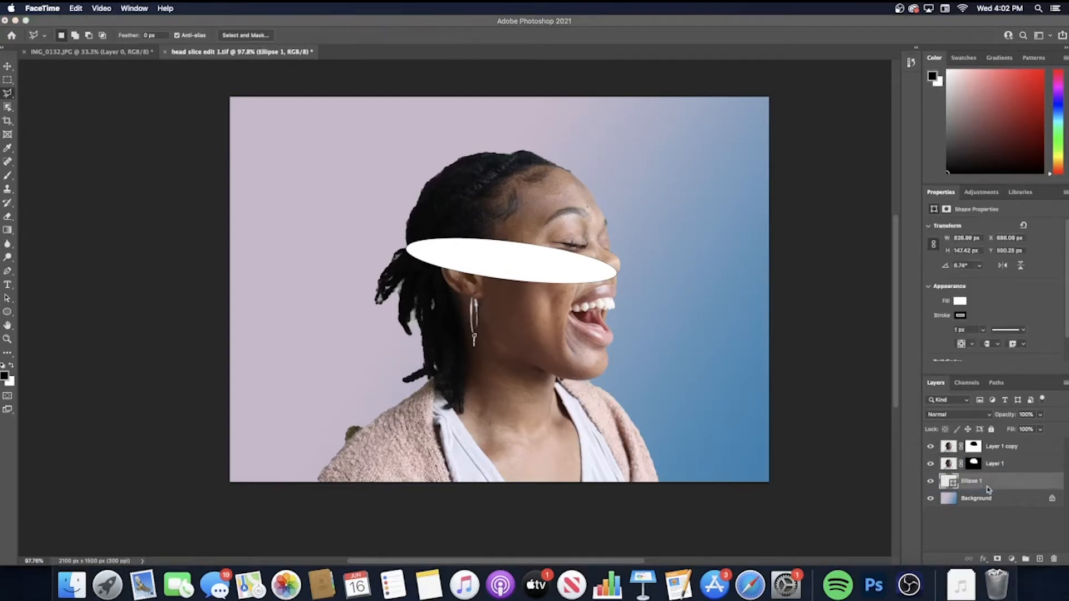
Lift the upper head piece on Layer 1 off the ellipse and rotate it -13.12 degrees with Free Transform so it tilts open at the face.
left_click(7, 66)
left_click_drag(560, 242, 521, 186)
key("super+t")
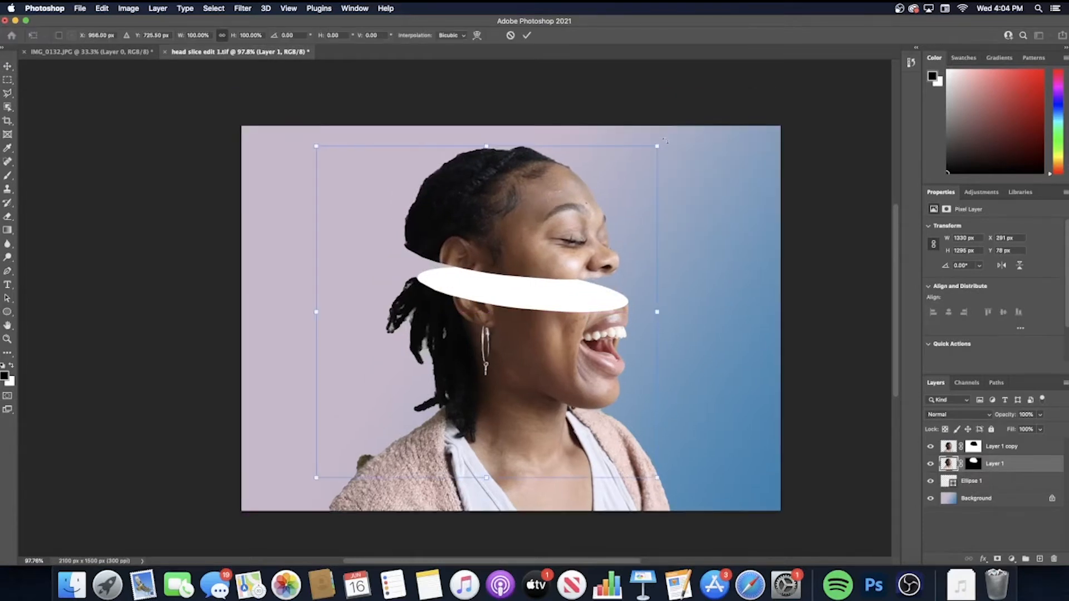
left_click_drag(661, 135, 618, 104)
left_click_drag(547, 232, 569, 242)
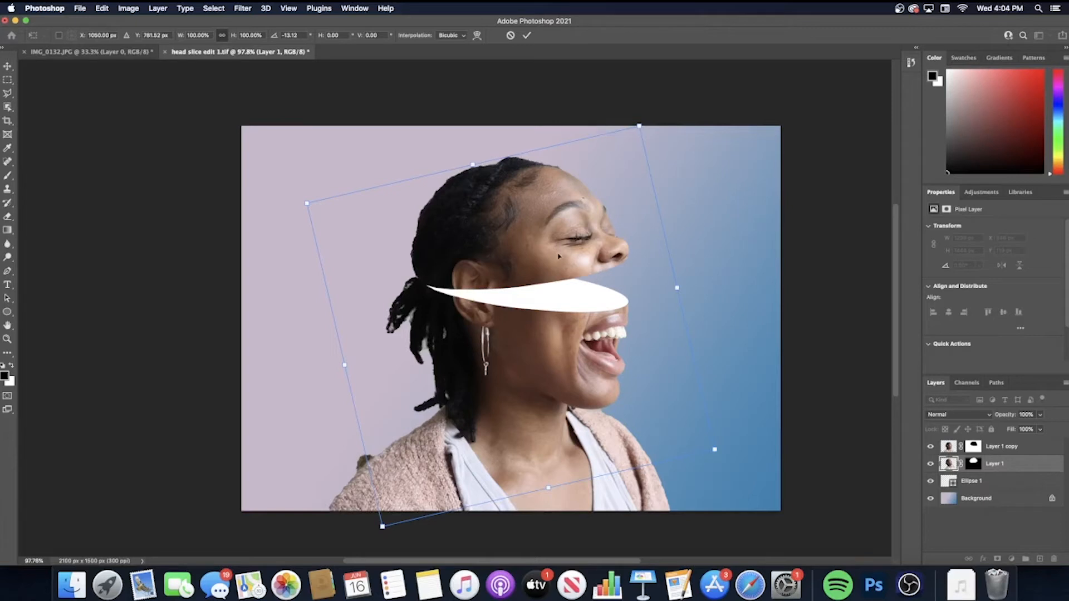
left_click_drag(568, 217, 569, 218)
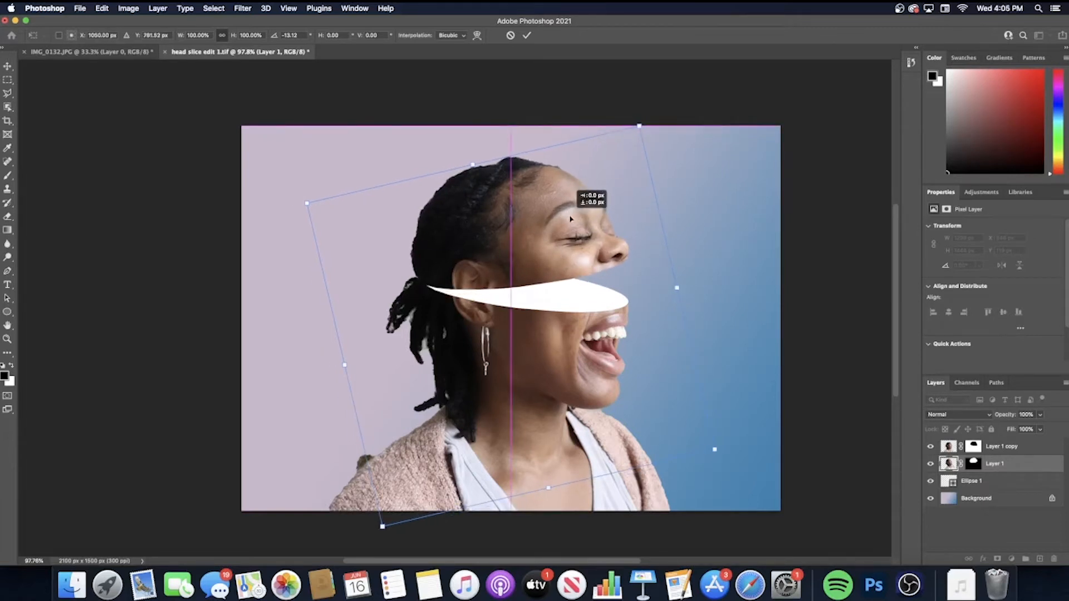
left_click_drag(571, 219, 571, 219)
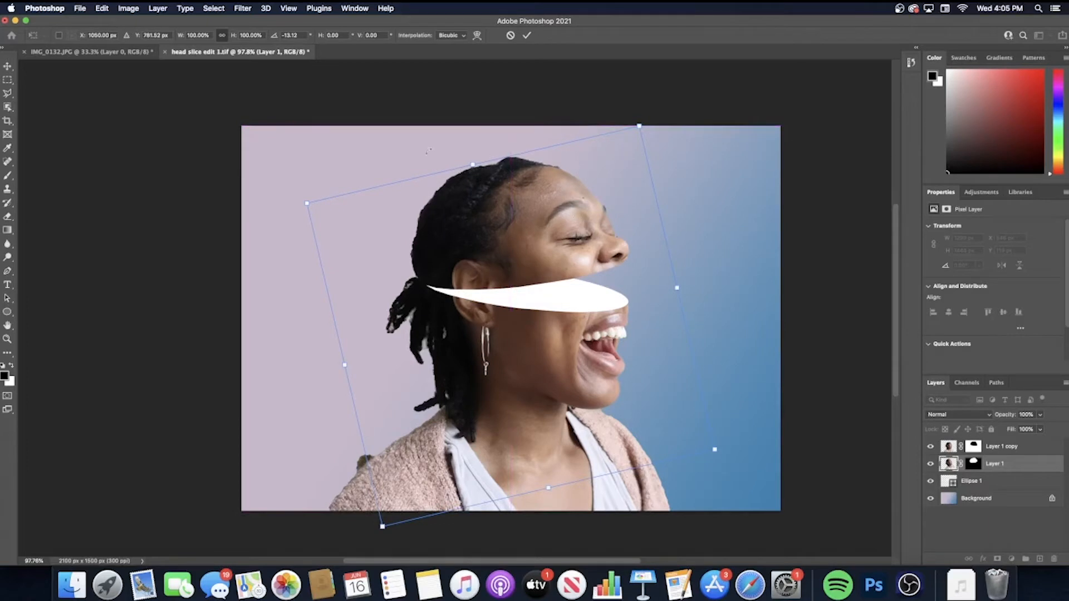
left_click(8, 66)
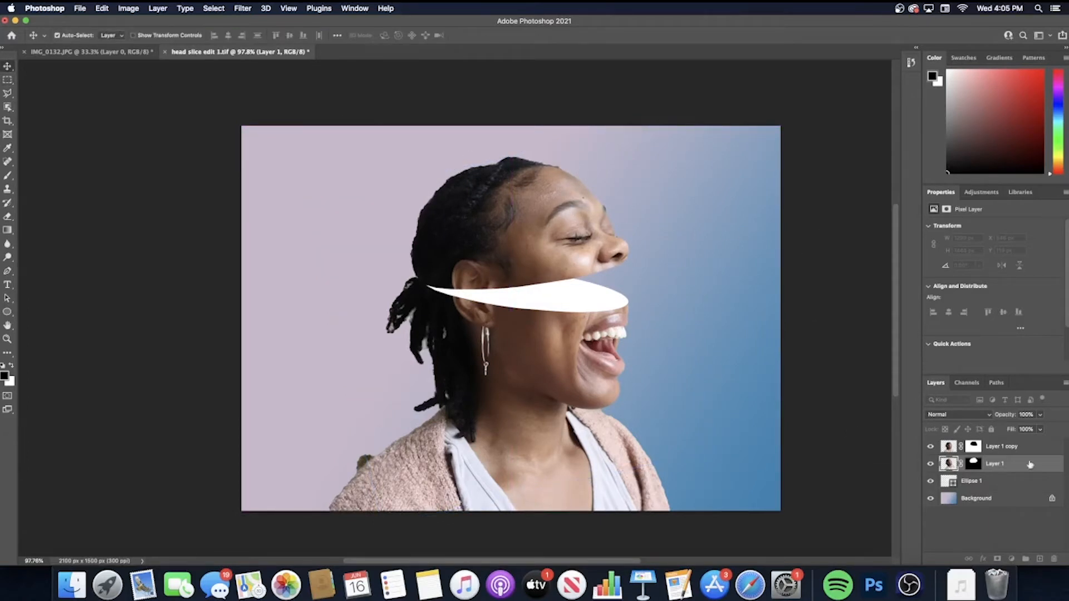
Change the fill of the Ellipse 1 shape to the recently used light pink.
left_click(1000, 483)
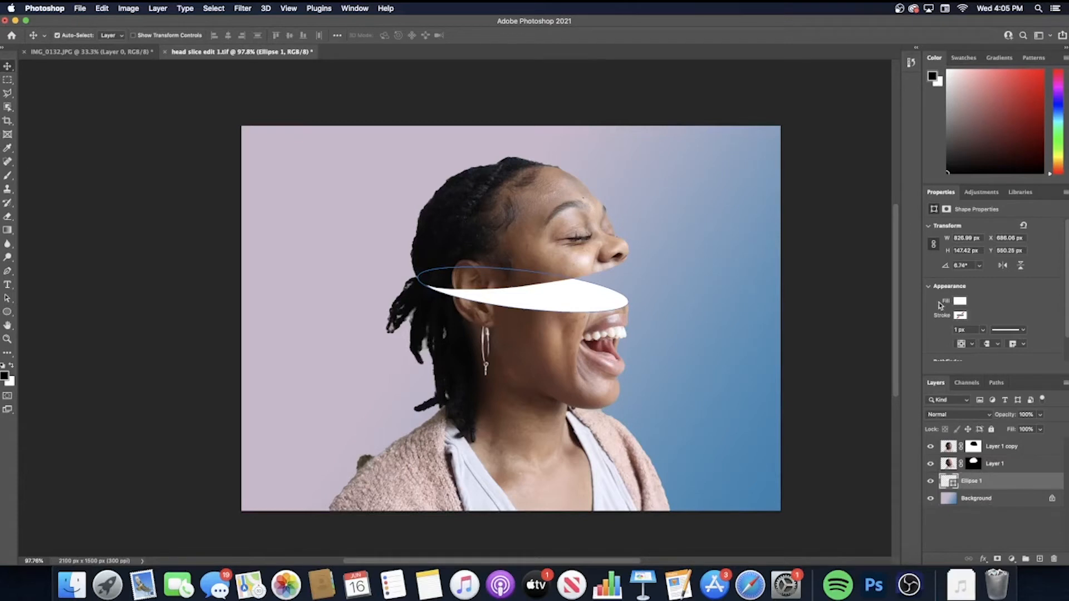
left_click(961, 303)
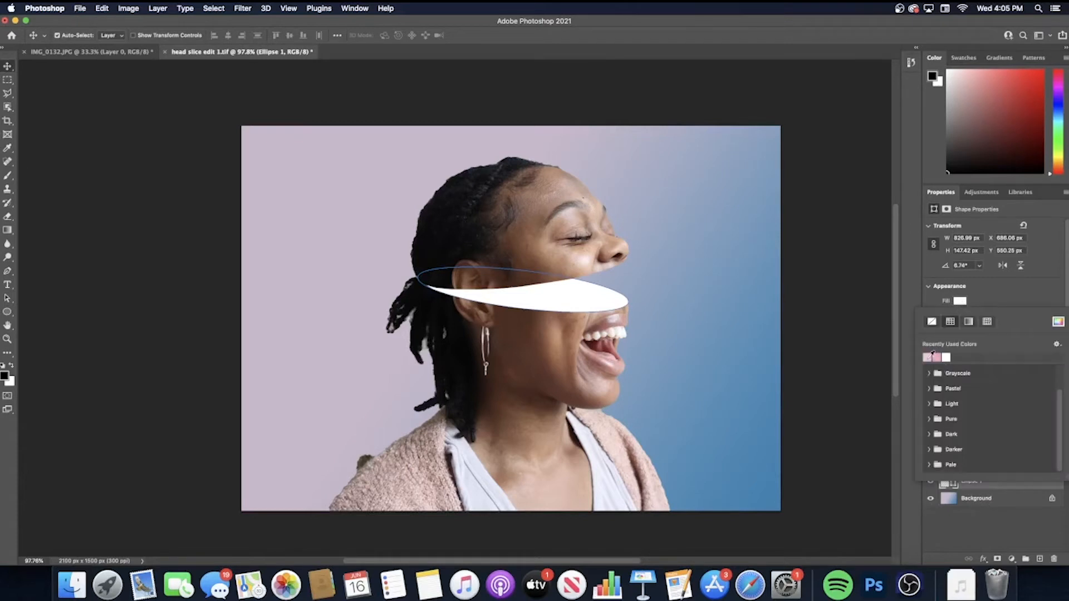
left_click(932, 355)
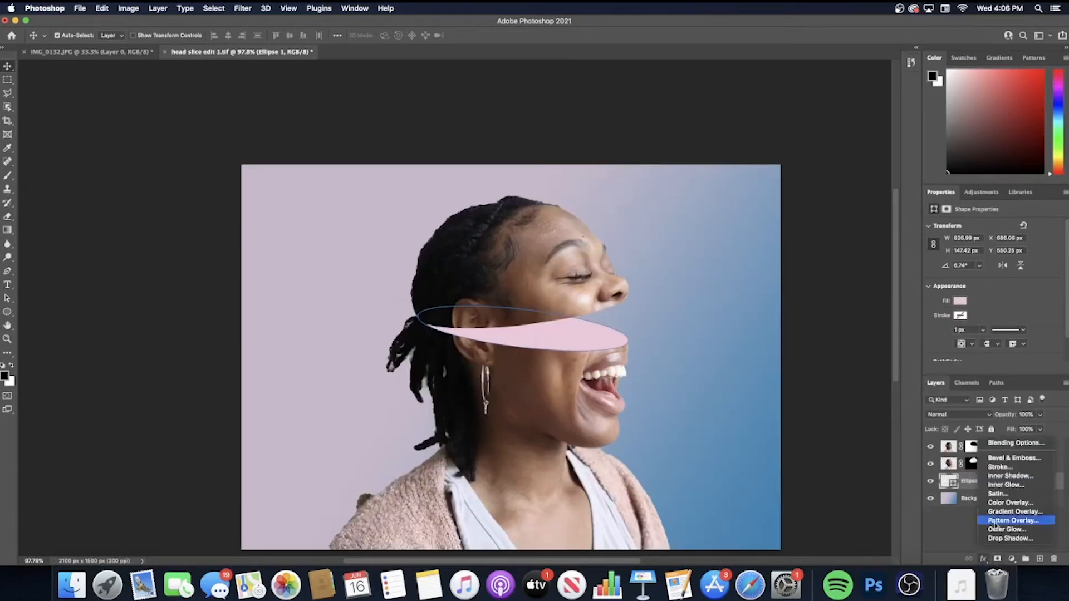
Add an Inner Shadow to Ellipse 1 with a -175 degree angle, 47% opacity and a slightly larger size.
left_click(997, 477)
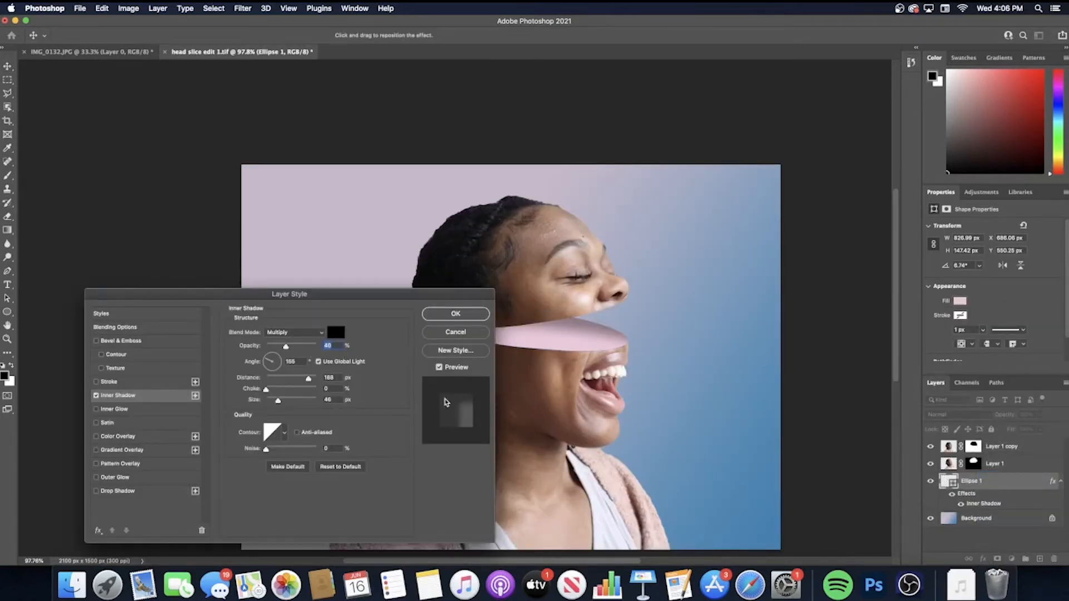
left_click(274, 369)
left_click(274, 370)
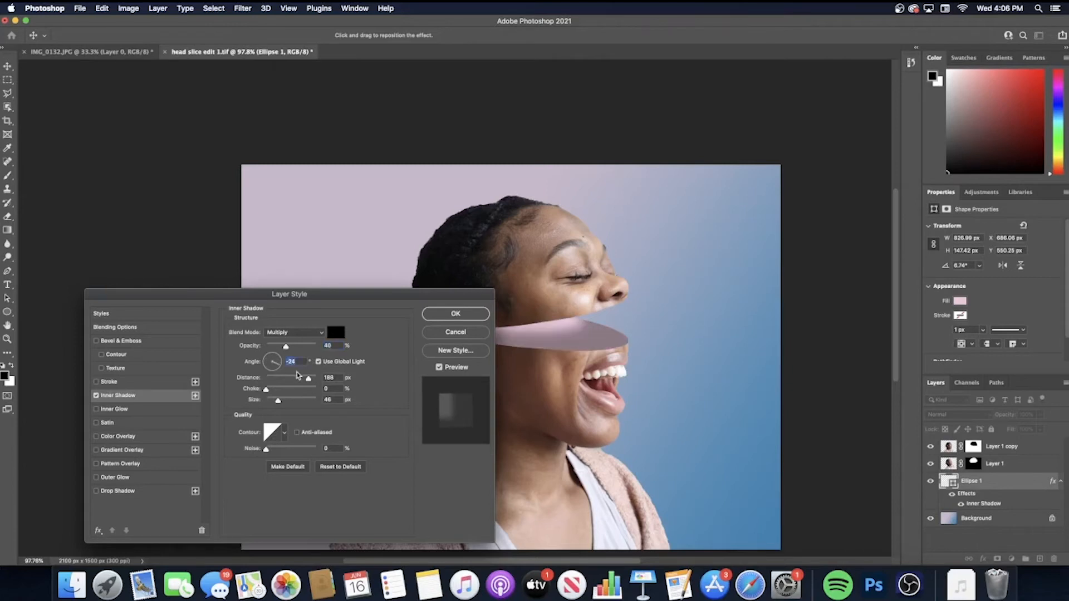
left_click_drag(274, 370, 266, 365)
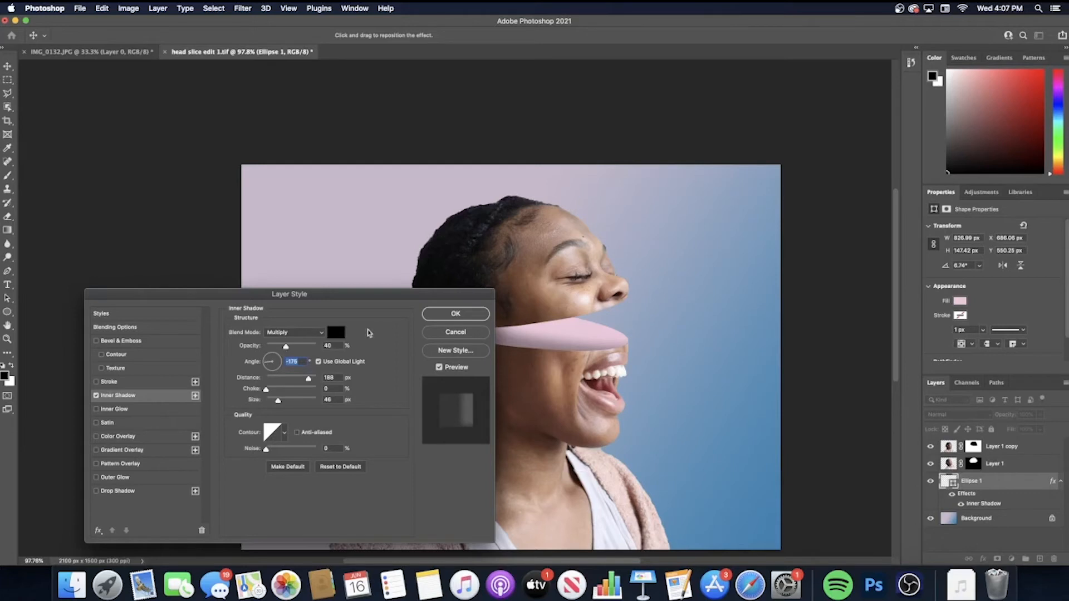
left_click_drag(286, 347, 290, 349)
left_click_drag(278, 401, 281, 401)
left_click_drag(353, 322, 243, 246)
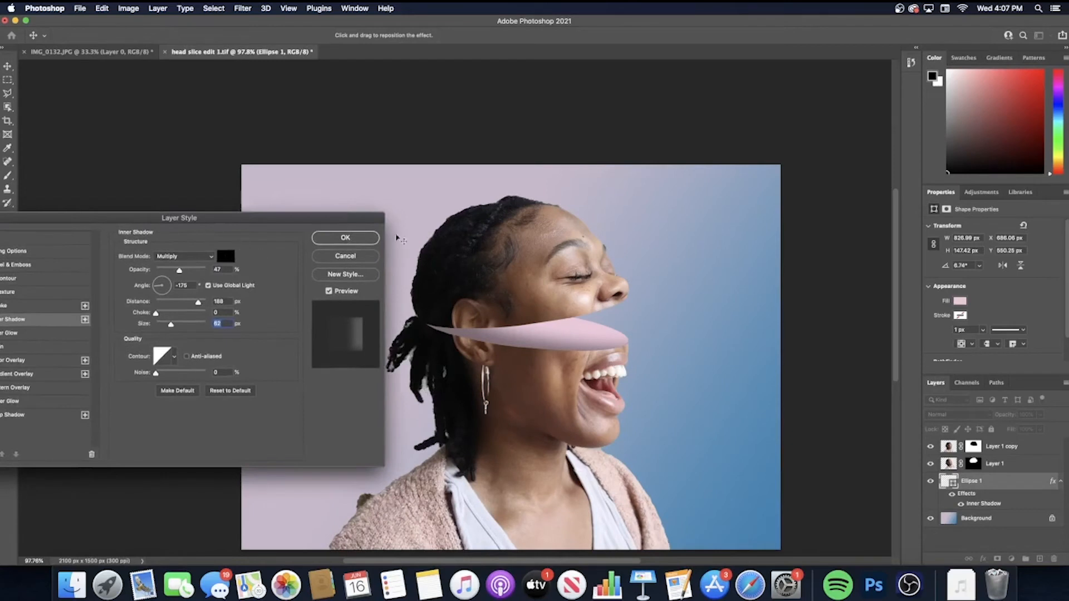
left_click(359, 238)
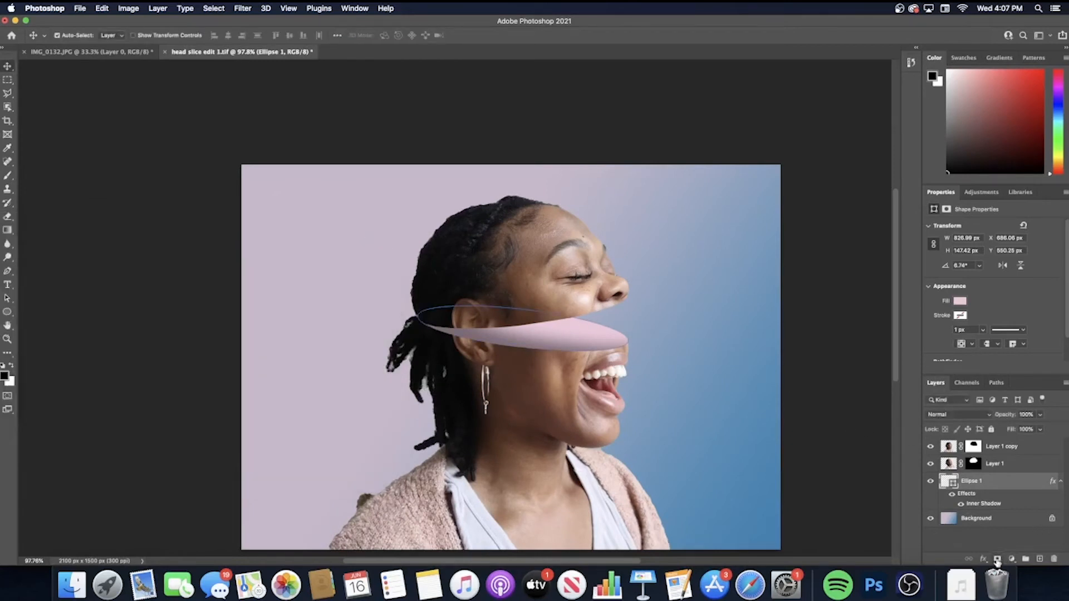
left_click(984, 559)
left_click(1032, 543)
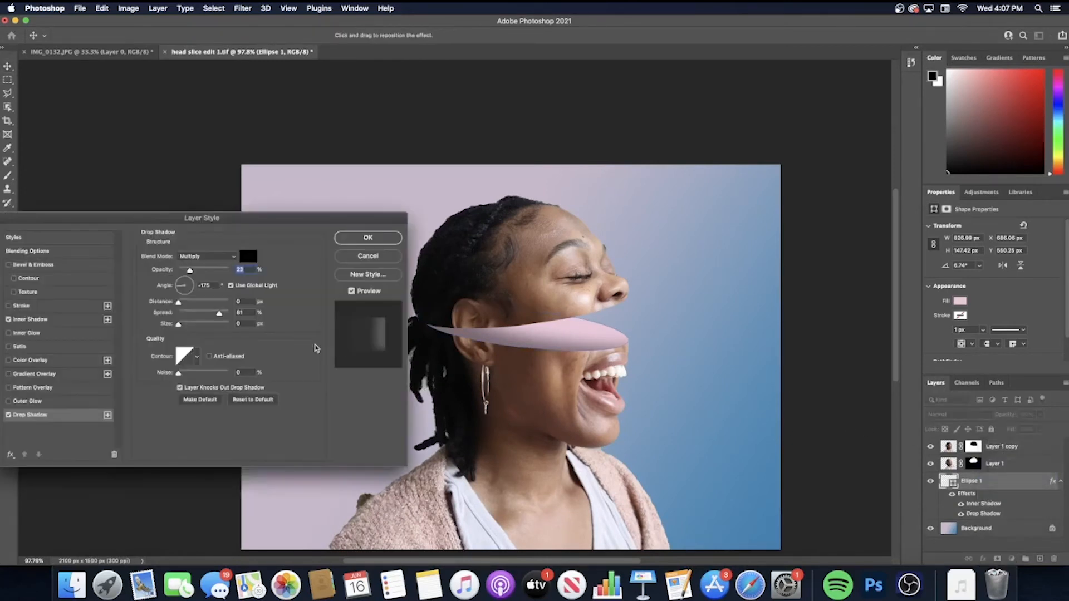
left_click_drag(184, 291, 213, 317)
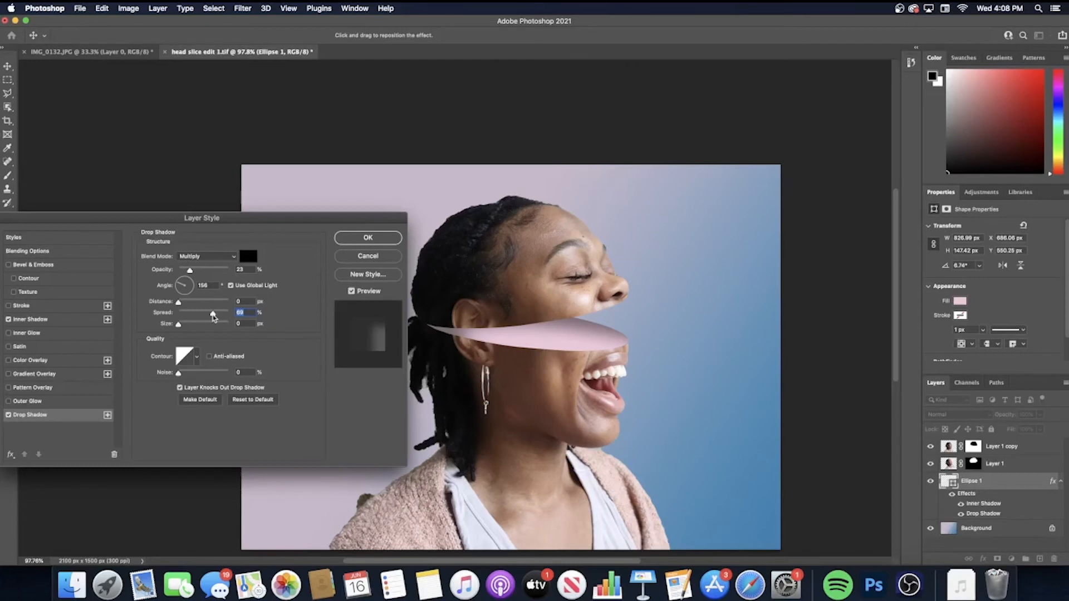
left_click_drag(190, 271, 199, 273)
left_click(382, 257)
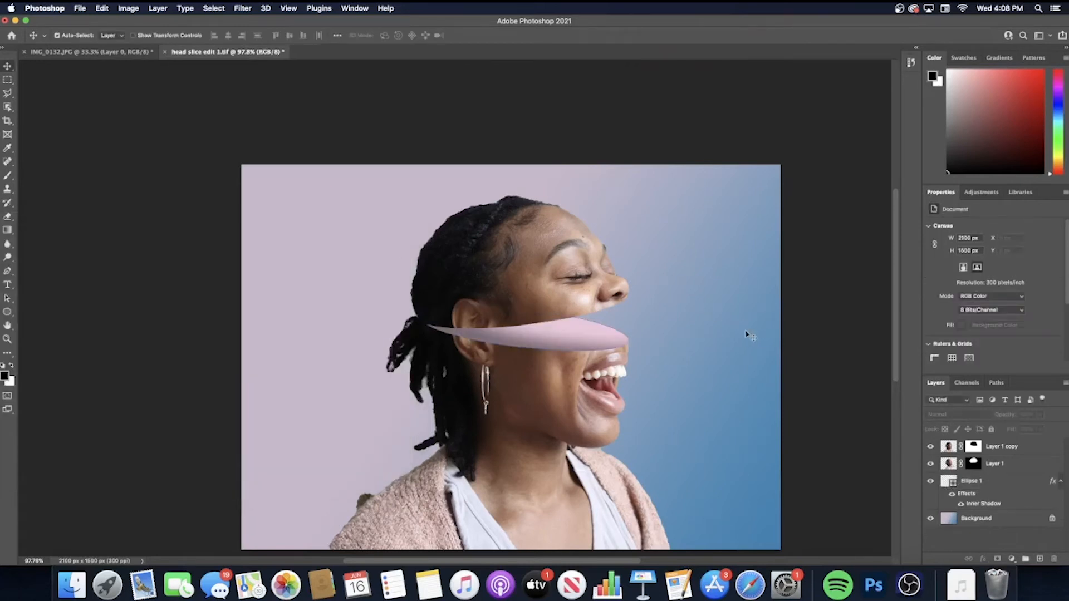